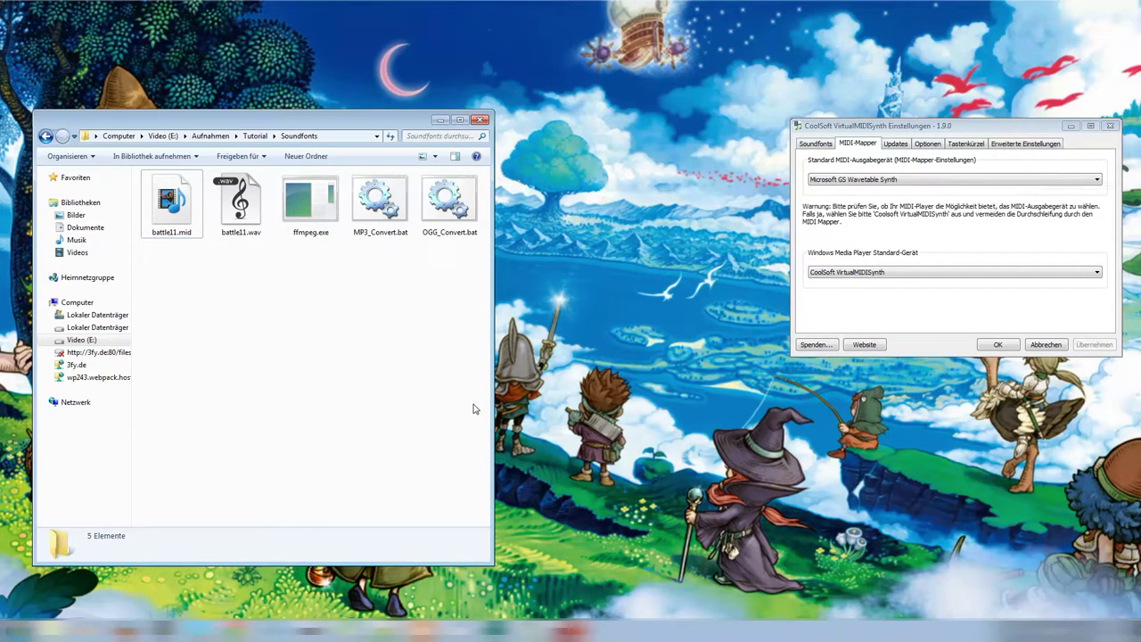
Step: Play battle11.mid with Microsoft GS Wavetable Synth as the standard MIDI output device, and close the player
left_click(182, 199)
double_click(179, 199)
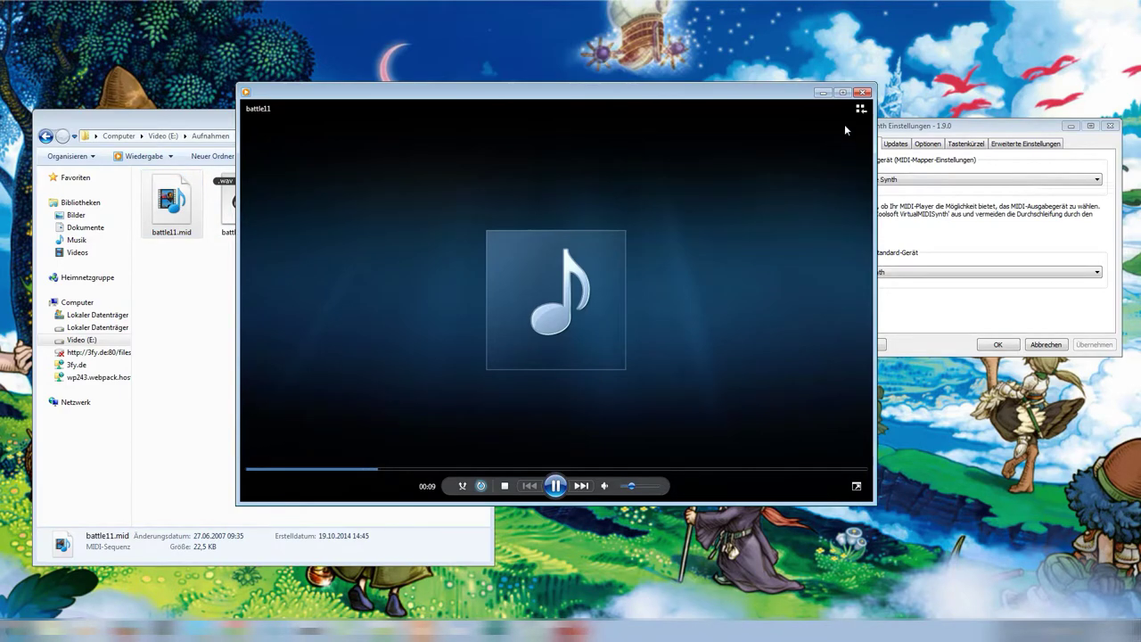
left_click(863, 93)
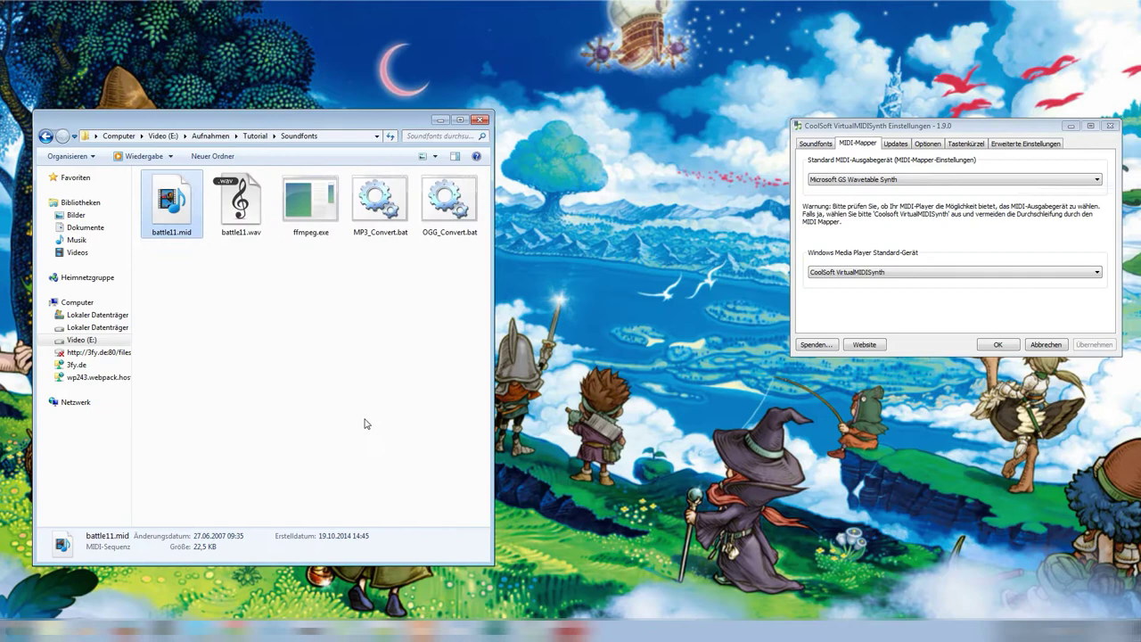
Step: Set the standard MIDI output device in the MIDI mapper to CoolSoft VirtualMIDISynth and apply the change
left_click(845, 182)
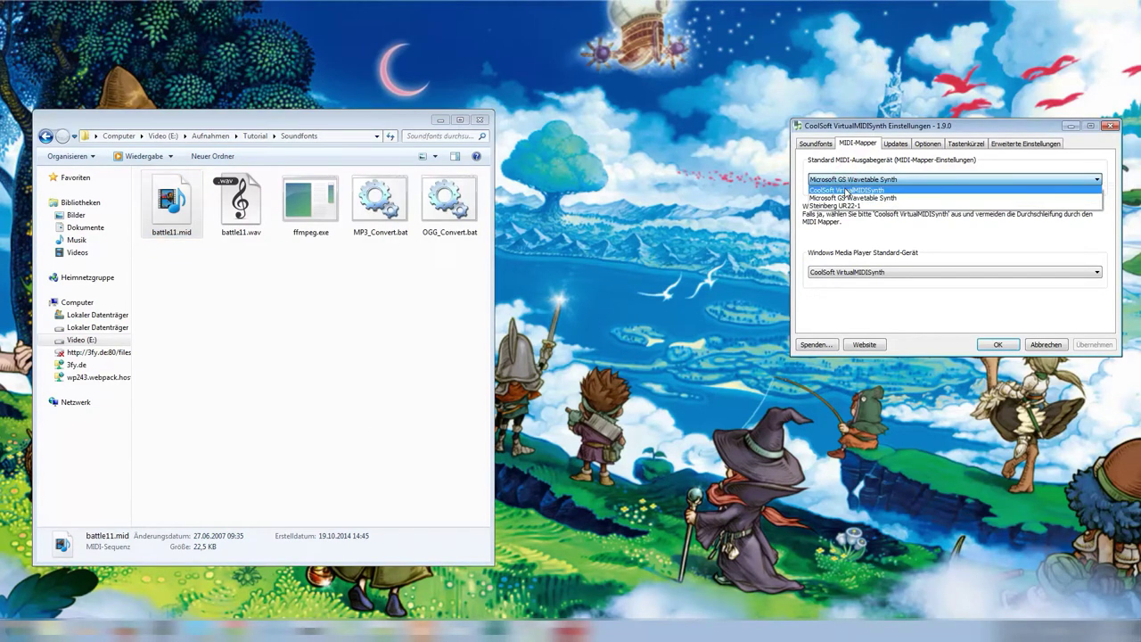
left_click(845, 199)
left_click(1082, 343)
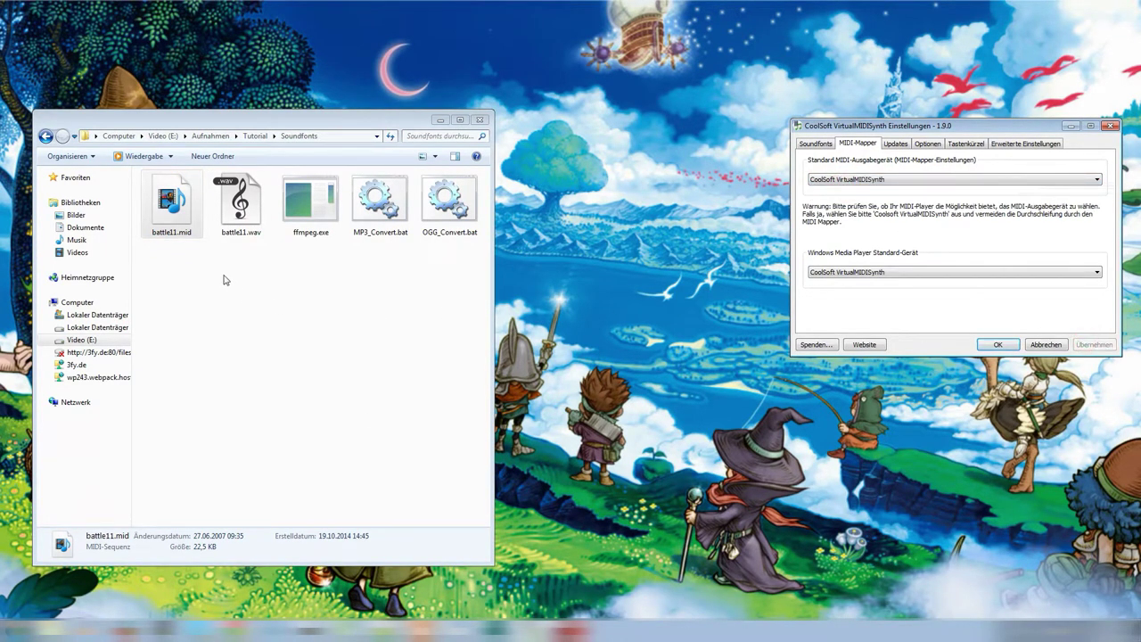
Step: Play battle11.mid through CoolSoft VirtualMIDISynth to hear the soundfont, and close the player
double_click(196, 229)
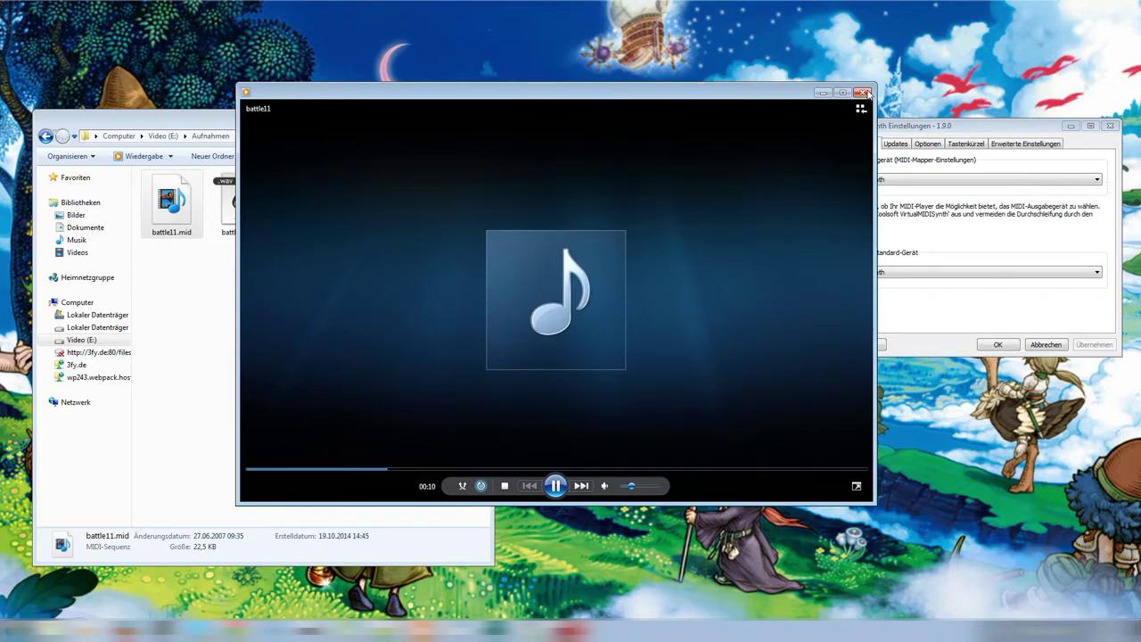
left_click(864, 92)
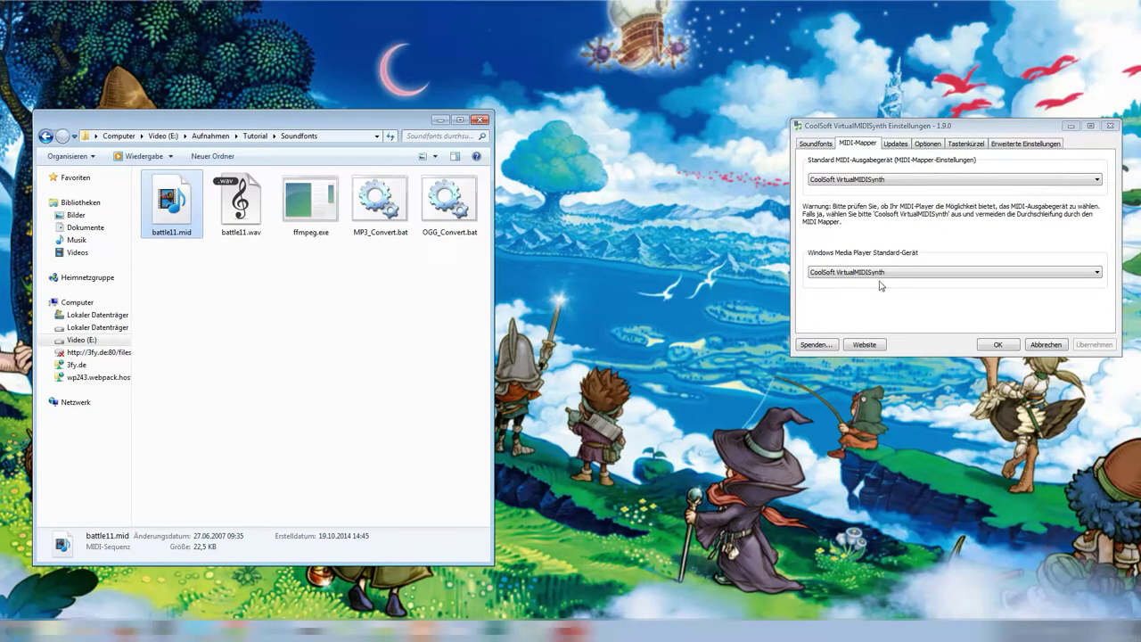
left_click(1012, 130)
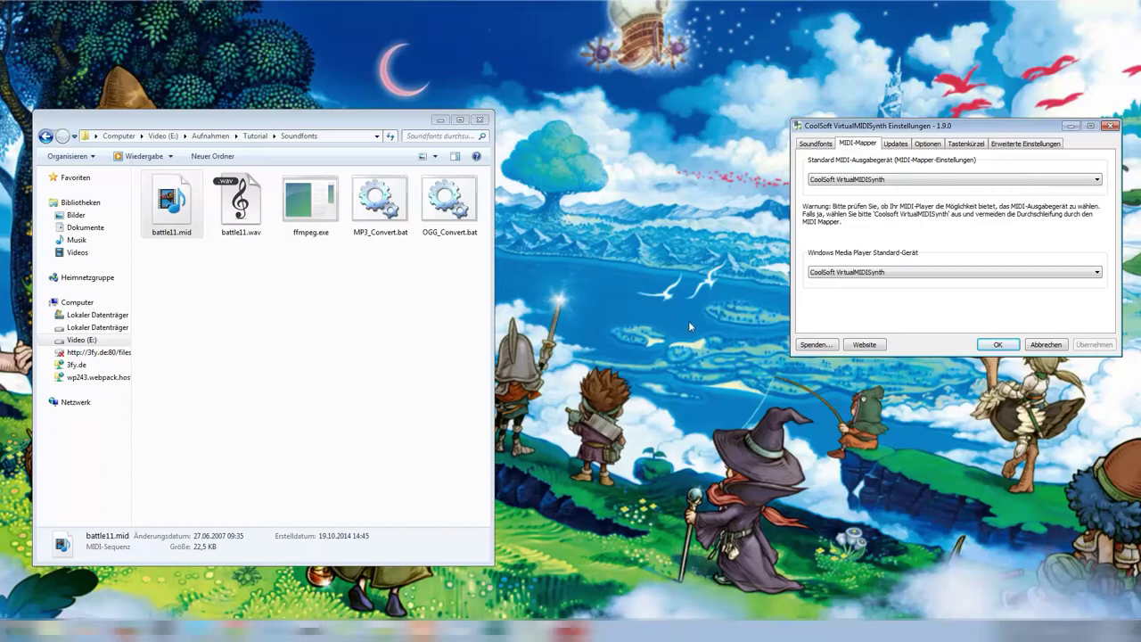
Step: Switch to Bandicam and examine the sound options in its video recording settings, leaving them as they are
left_click(572, 630)
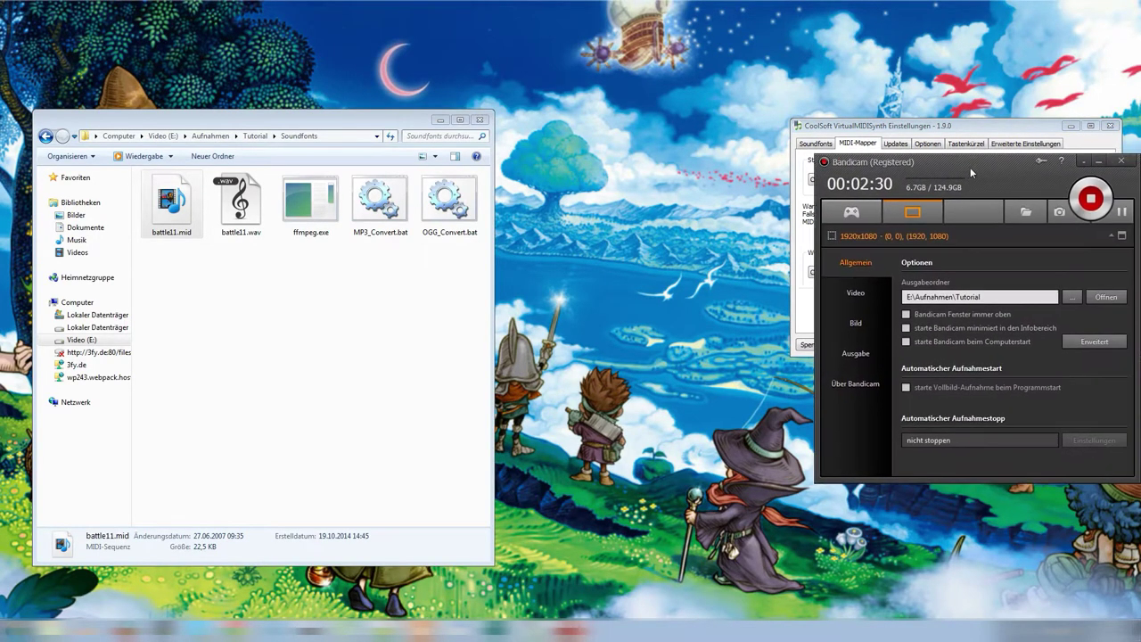
left_click_drag(969, 166, 754, 275)
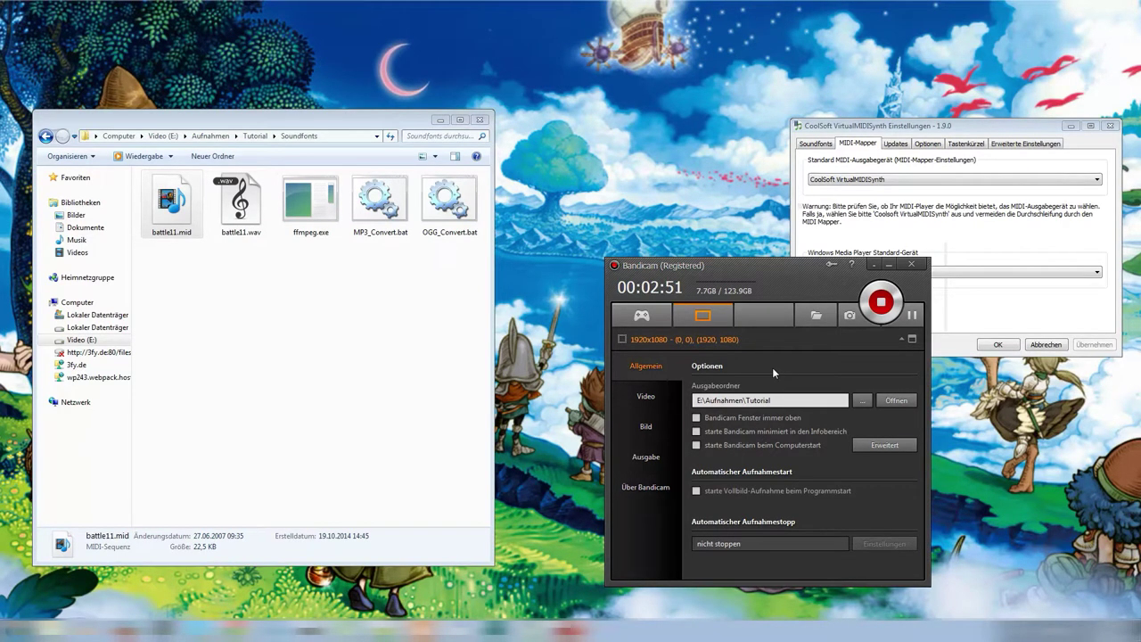
left_click(651, 399)
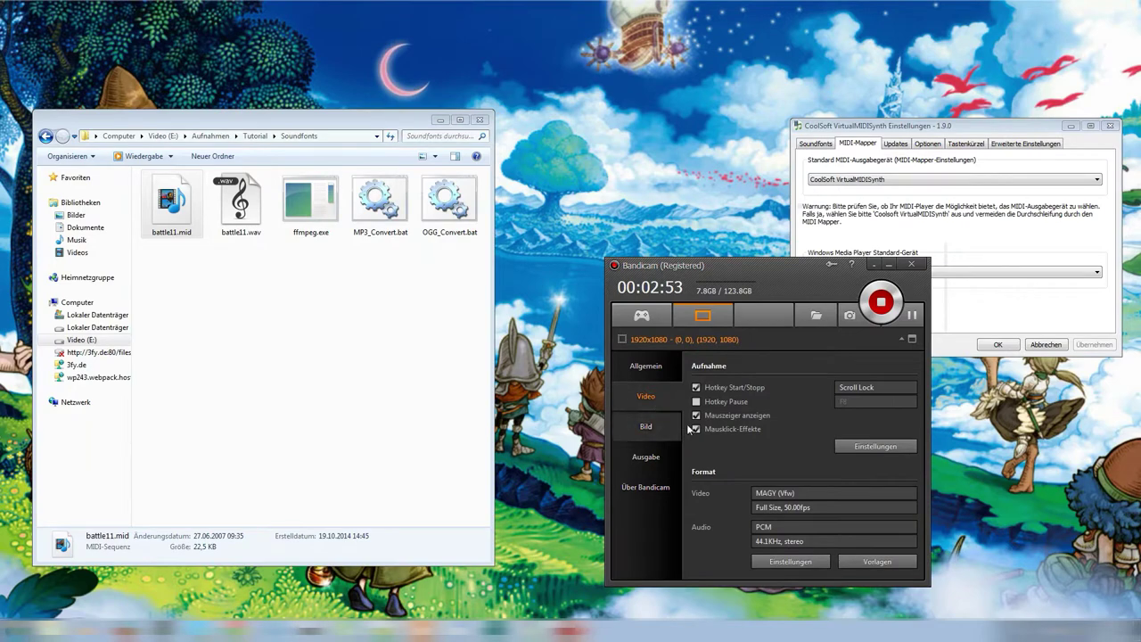
left_click(873, 446)
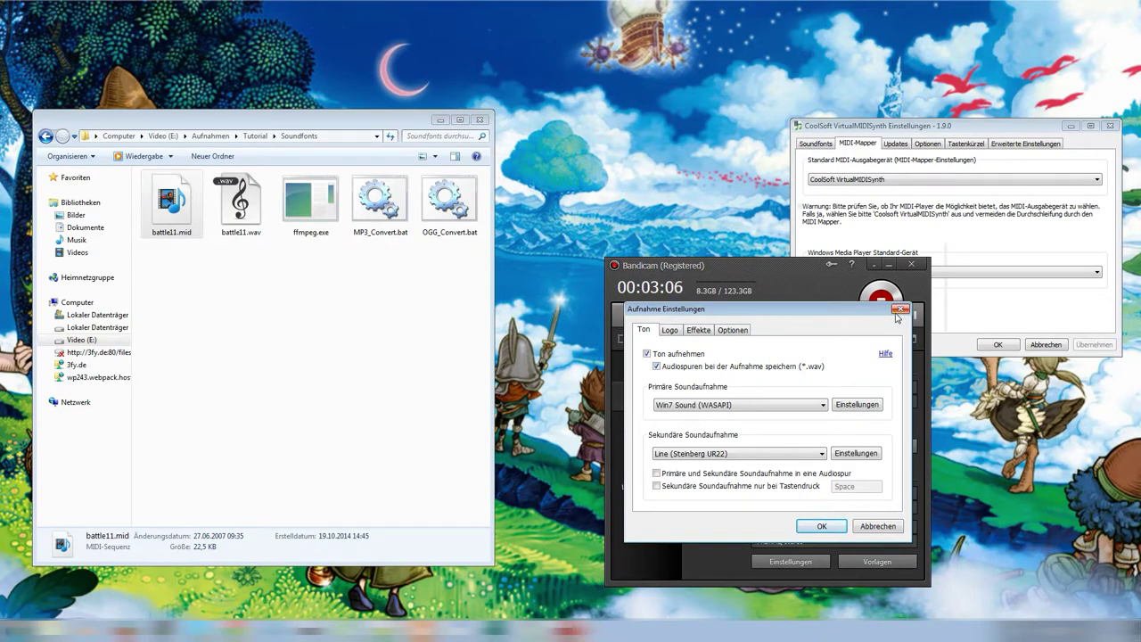
left_click_drag(898, 307, 772, 359)
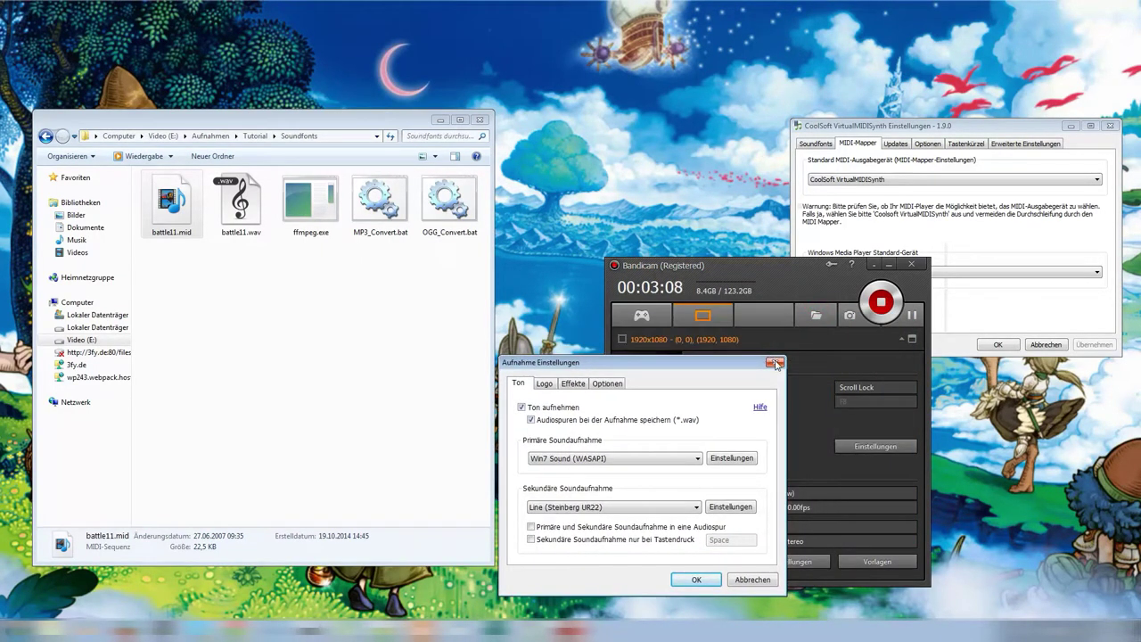
left_click(774, 364)
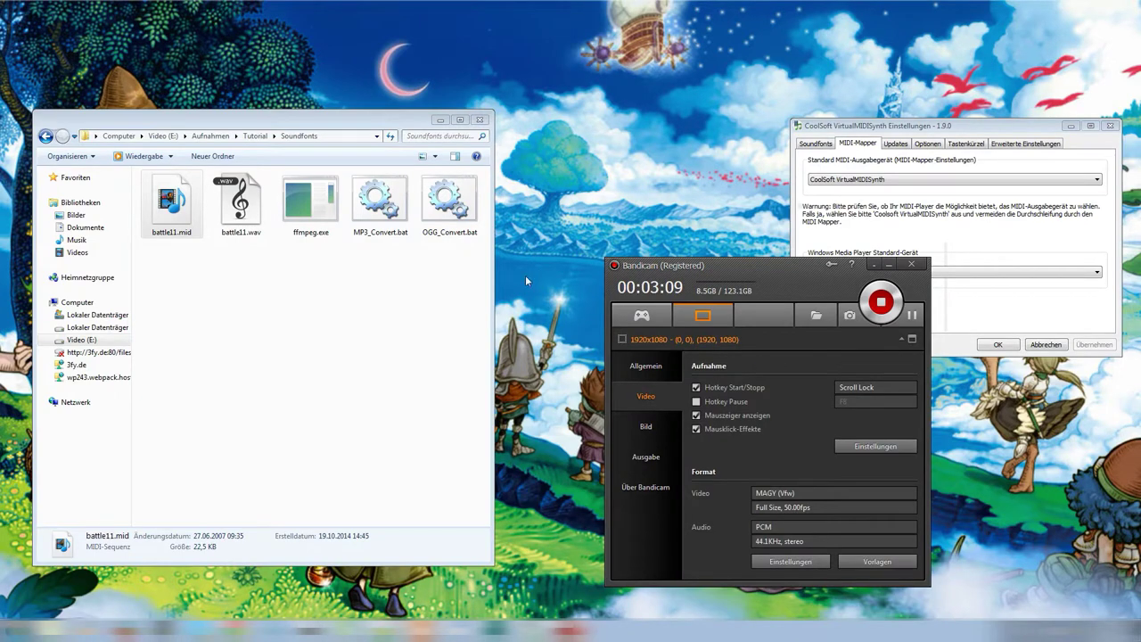
Step: Open battle11.mid in the media player to demonstrate playback for recording, and close the player
left_click(378, 329)
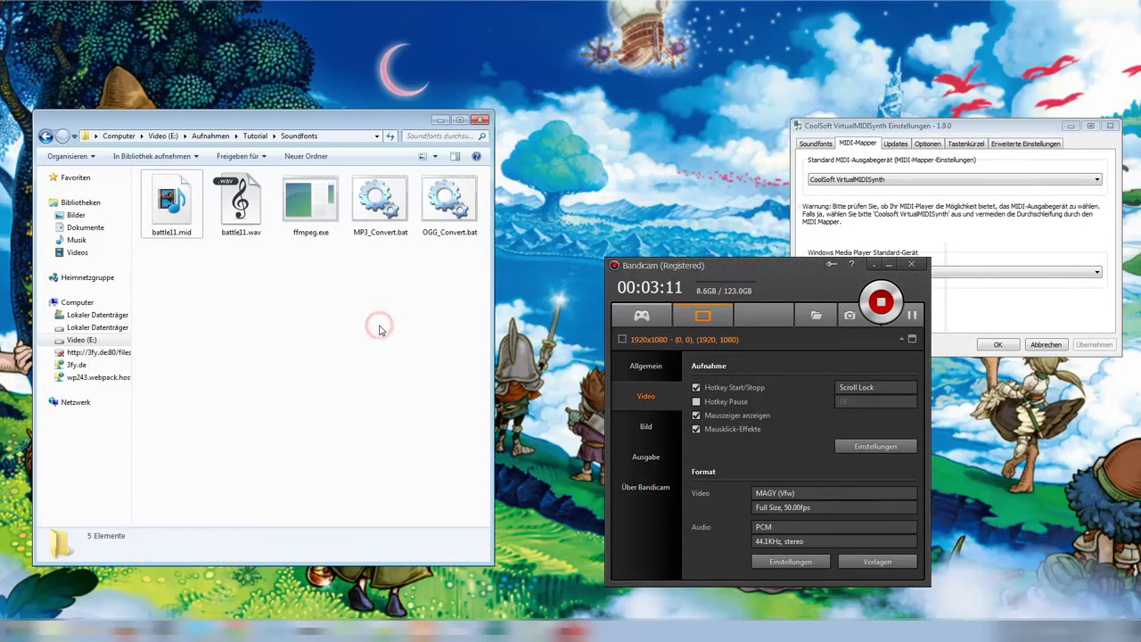
left_click(181, 227)
double_click(181, 227)
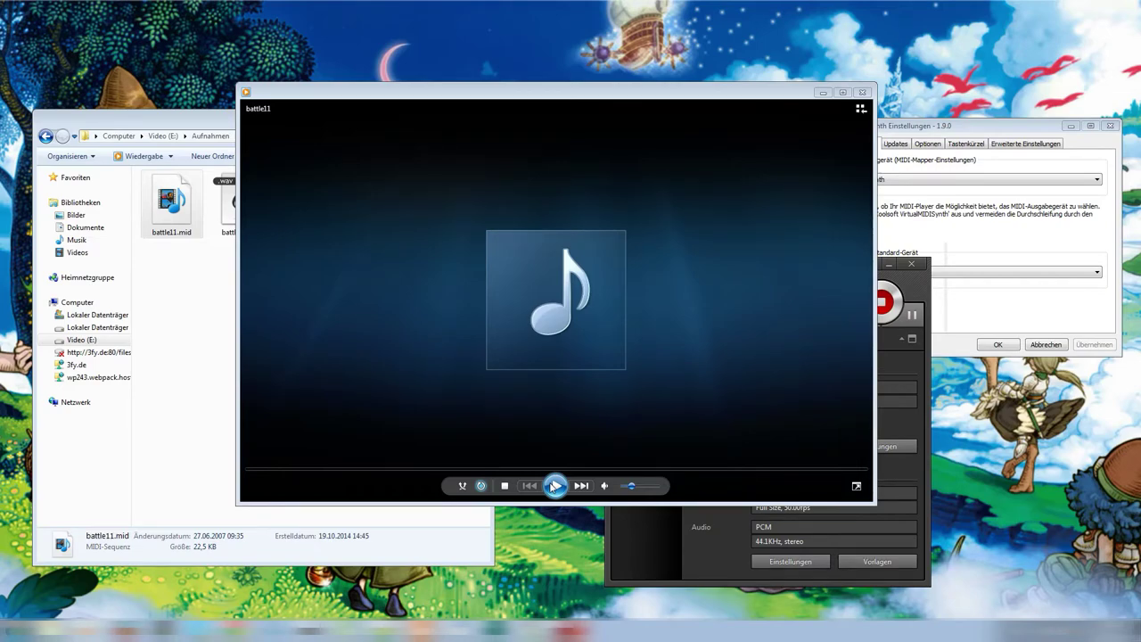
left_click(862, 93)
left_click(303, 327)
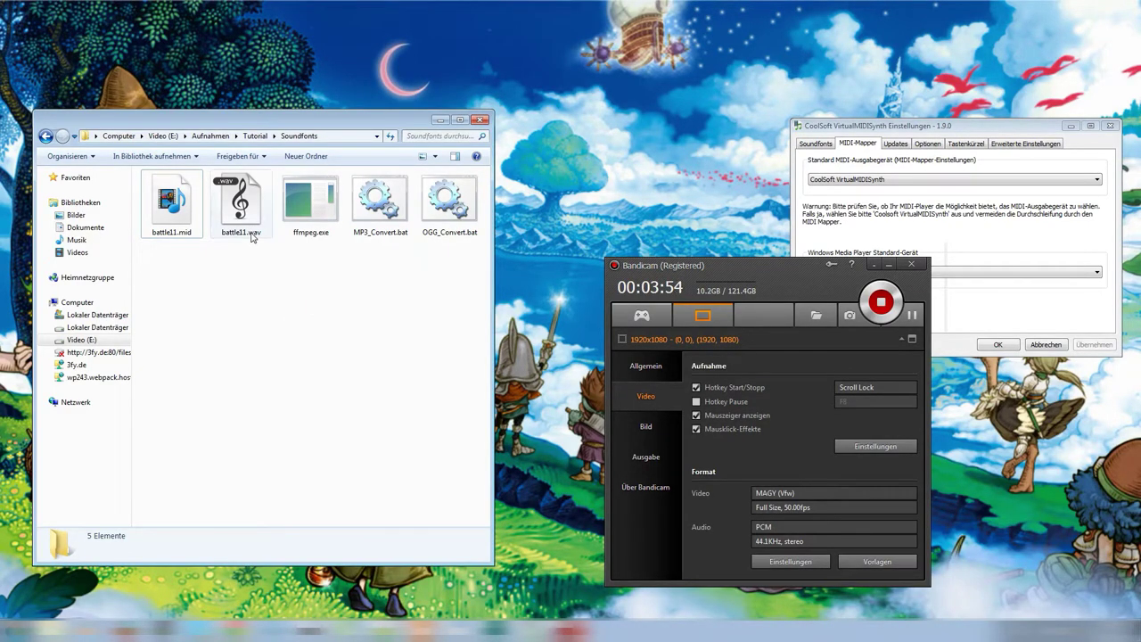
Step: Play the recorded battle11.wav briefly to check it, and close the player
left_click(239, 205)
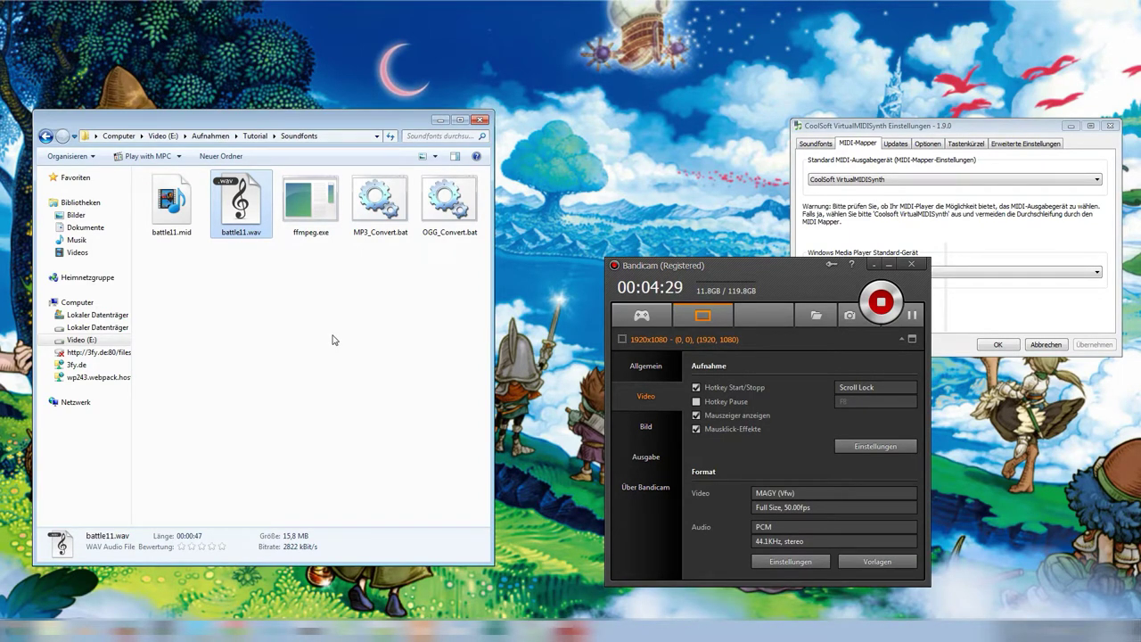
double_click(250, 218)
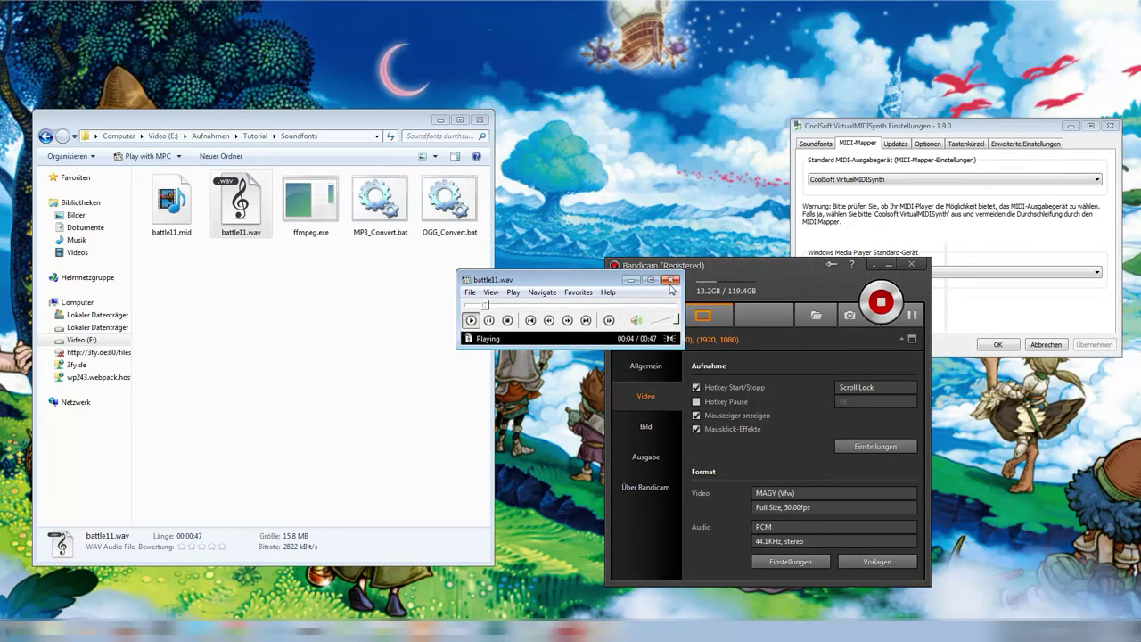
left_click(669, 280)
left_click(267, 412)
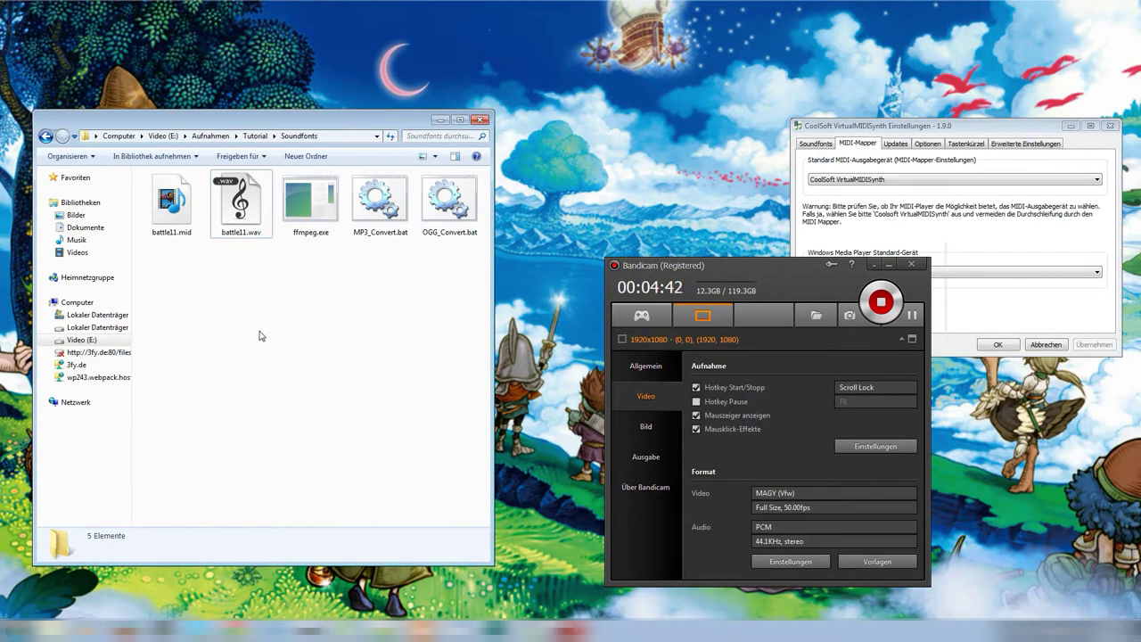
Step: Check the standard MIDI output device choices, keeping CoolSoft VirtualMIDISynth, and return to the Soundfonts folder
left_click(975, 182)
left_click(846, 190)
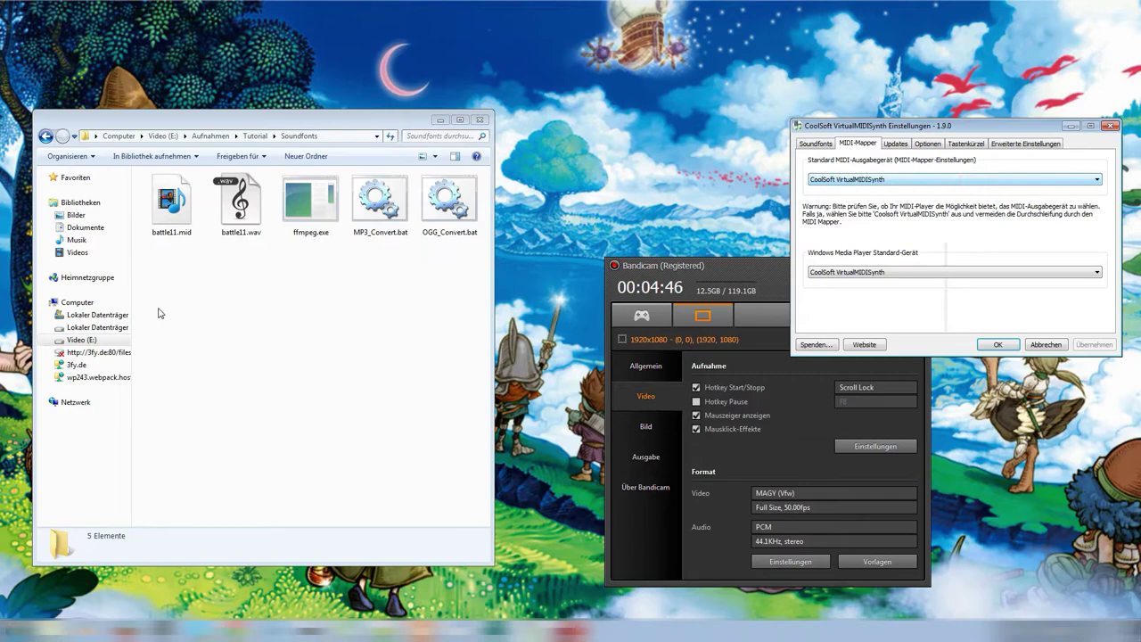
left_click(241, 305)
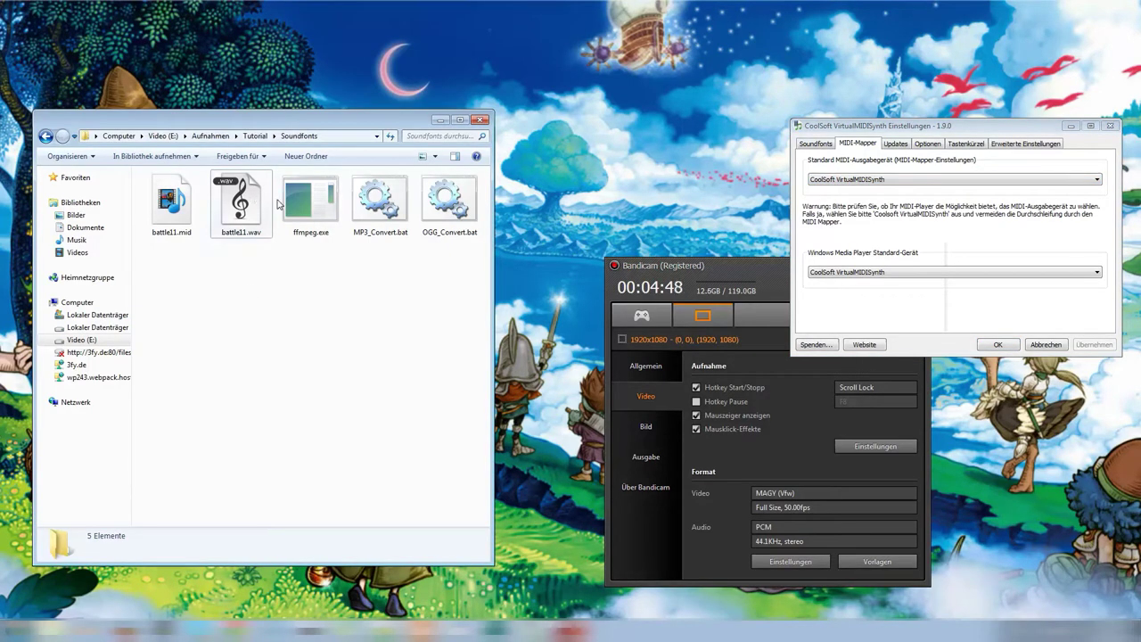
Step: Convert battle11.wav to OGG by running it through OGG_Convert.bat in the Soundfonts folder
left_click(349, 295)
left_click_drag(220, 221, 435, 208)
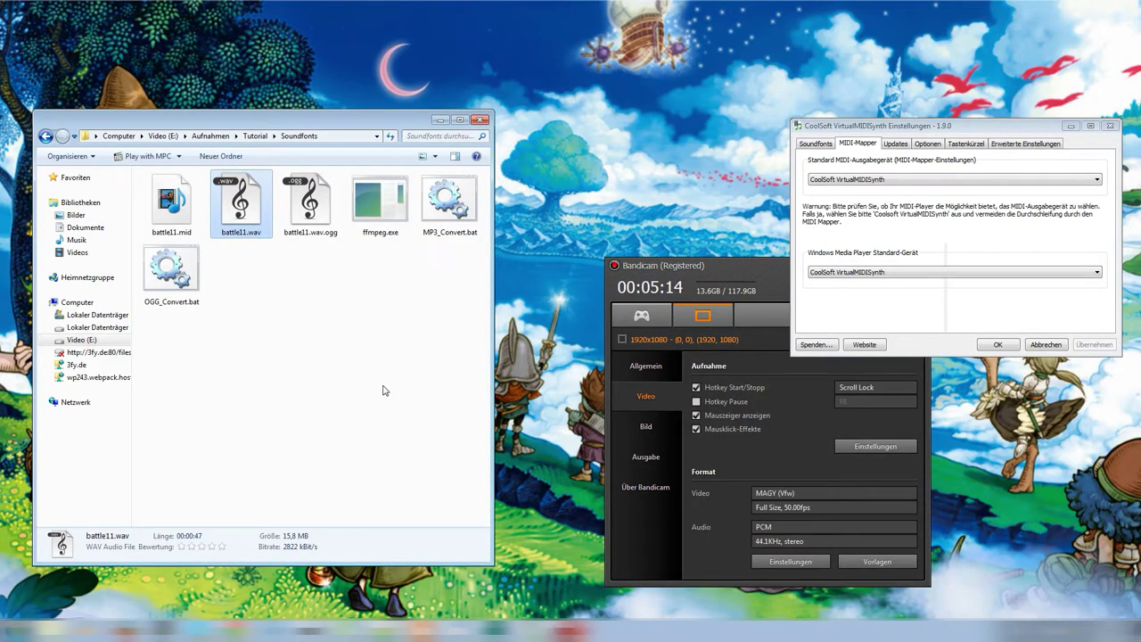
left_click(384, 391)
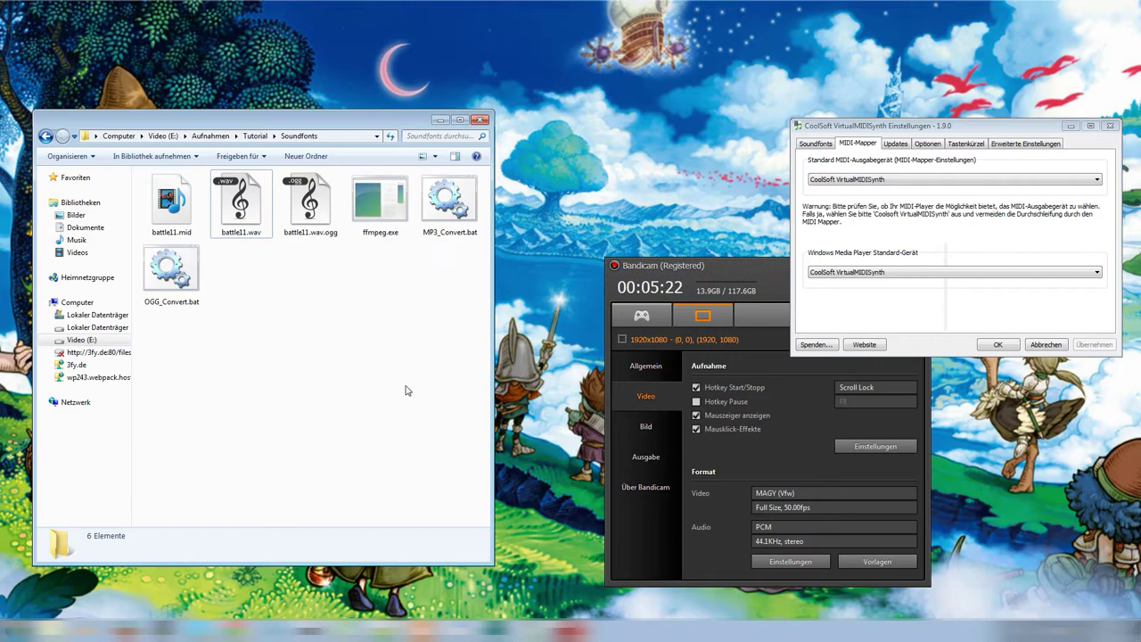
Step: Play the converted battle11.wav.ogg briefly, and compare its file details with those of battle11.wav
left_click(325, 225)
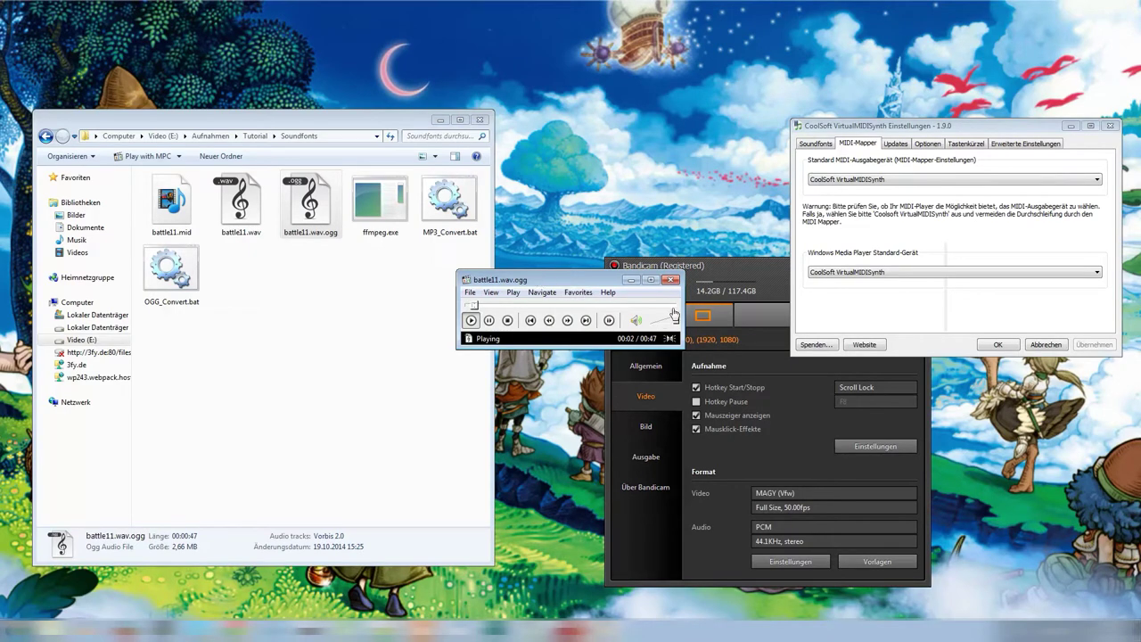
left_click(671, 280)
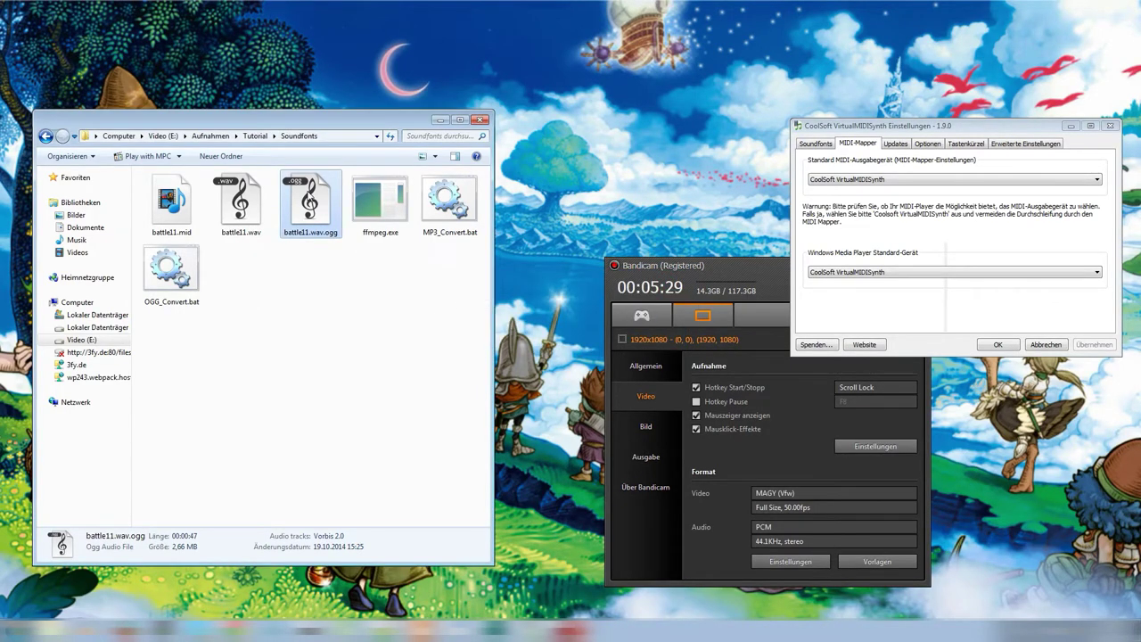
left_click(267, 230)
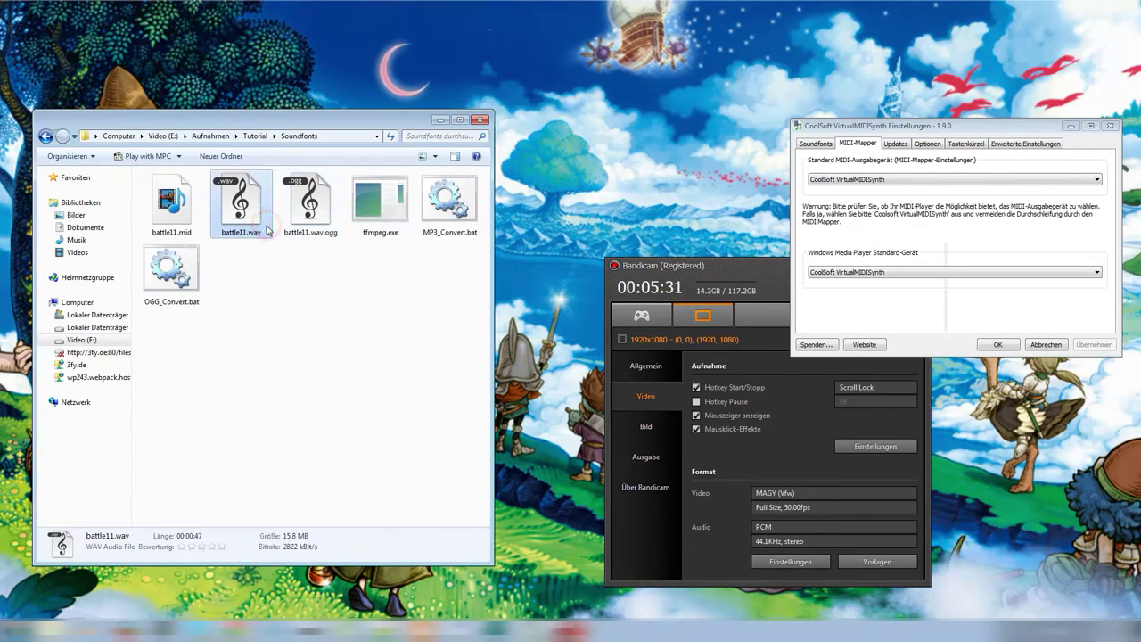
left_click(313, 211)
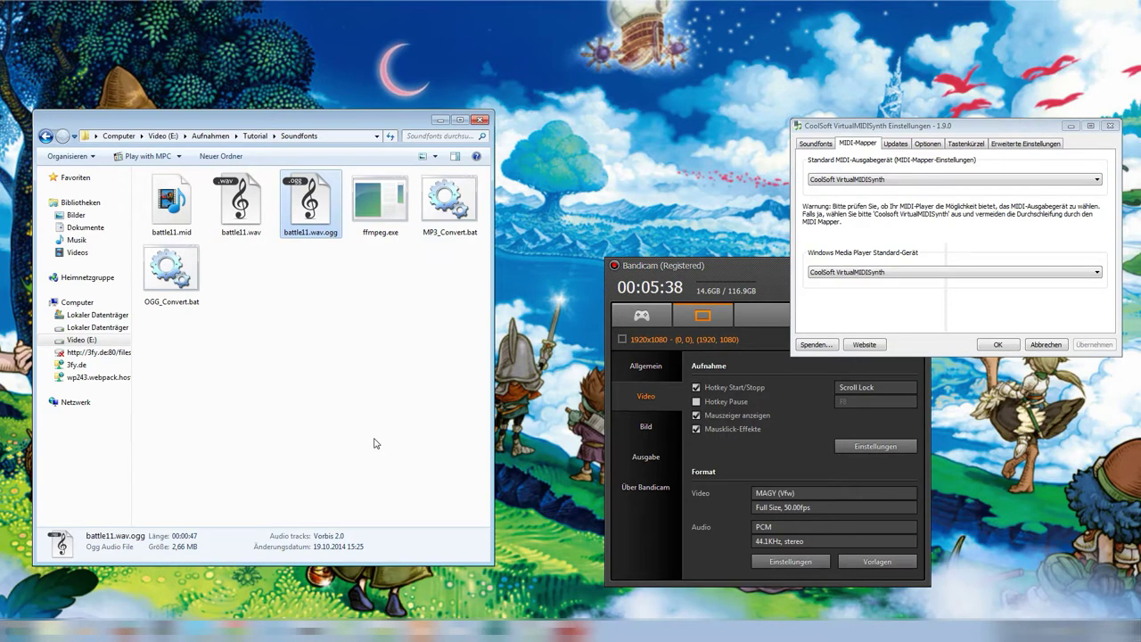
left_click(374, 440)
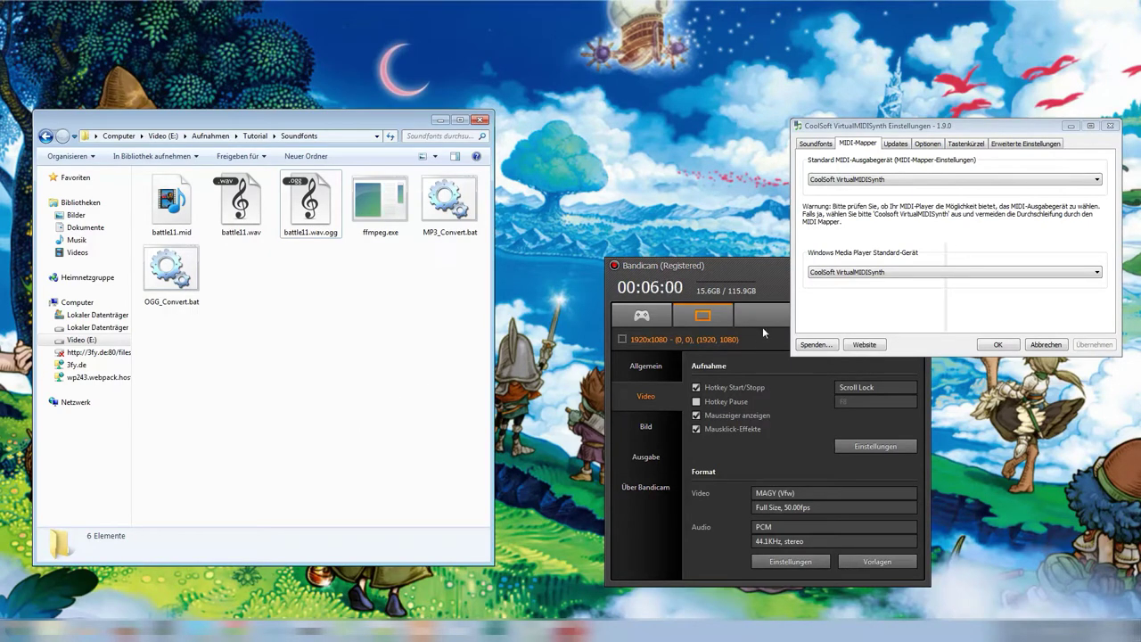
Step: Examine the list of available standard MIDI output devices in the VirtualMIDISynth settings without changing the selection
left_click(943, 125)
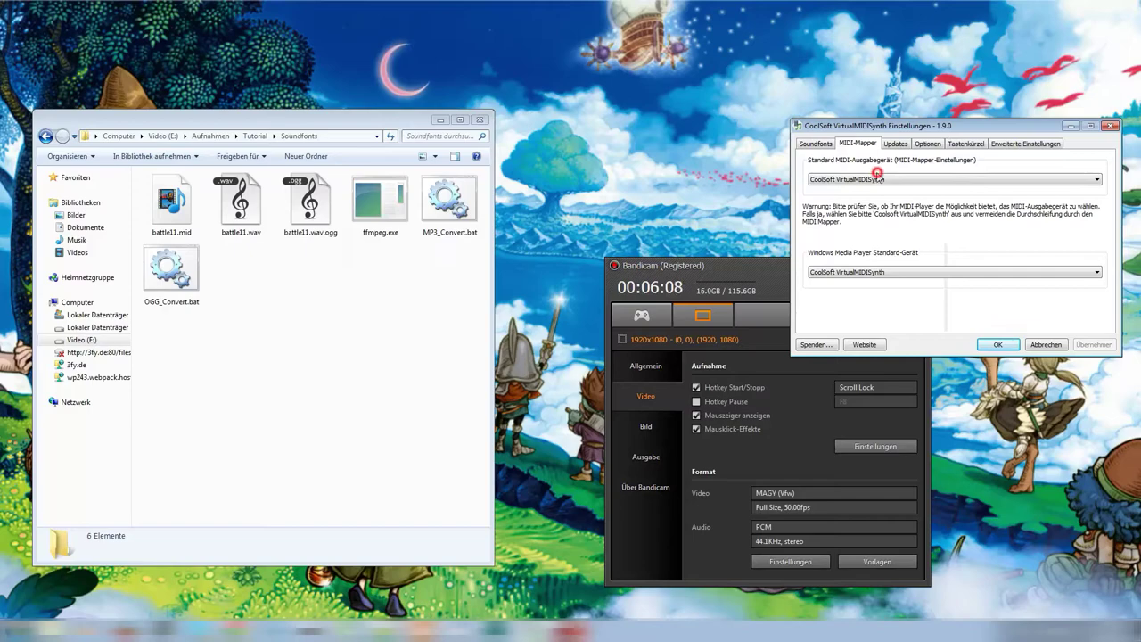
left_click(880, 179)
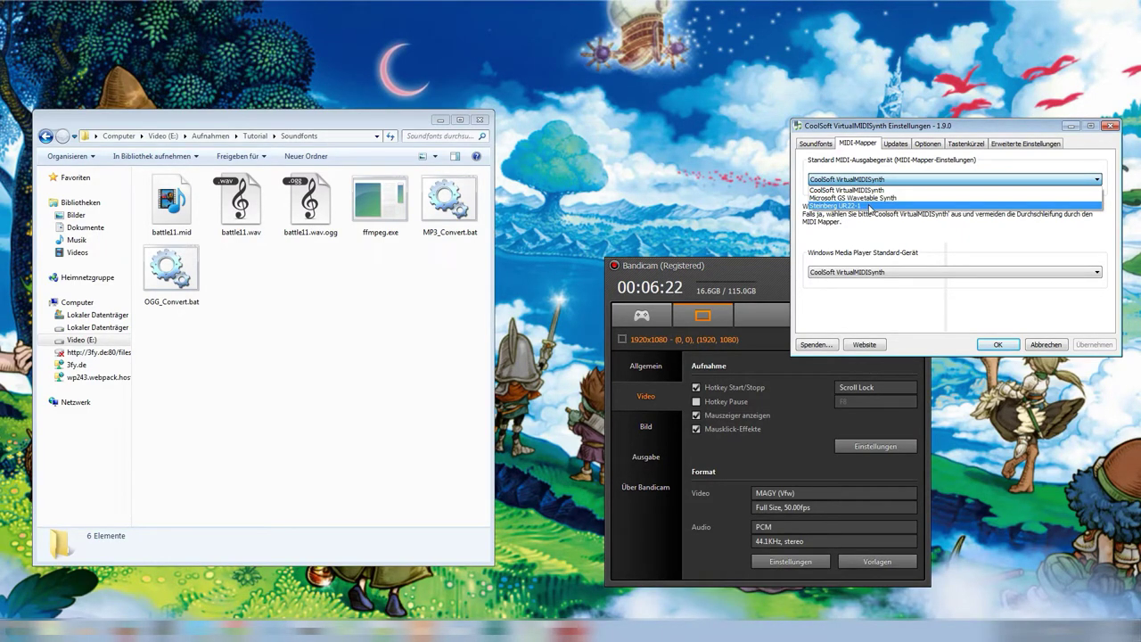
left_click(880, 180)
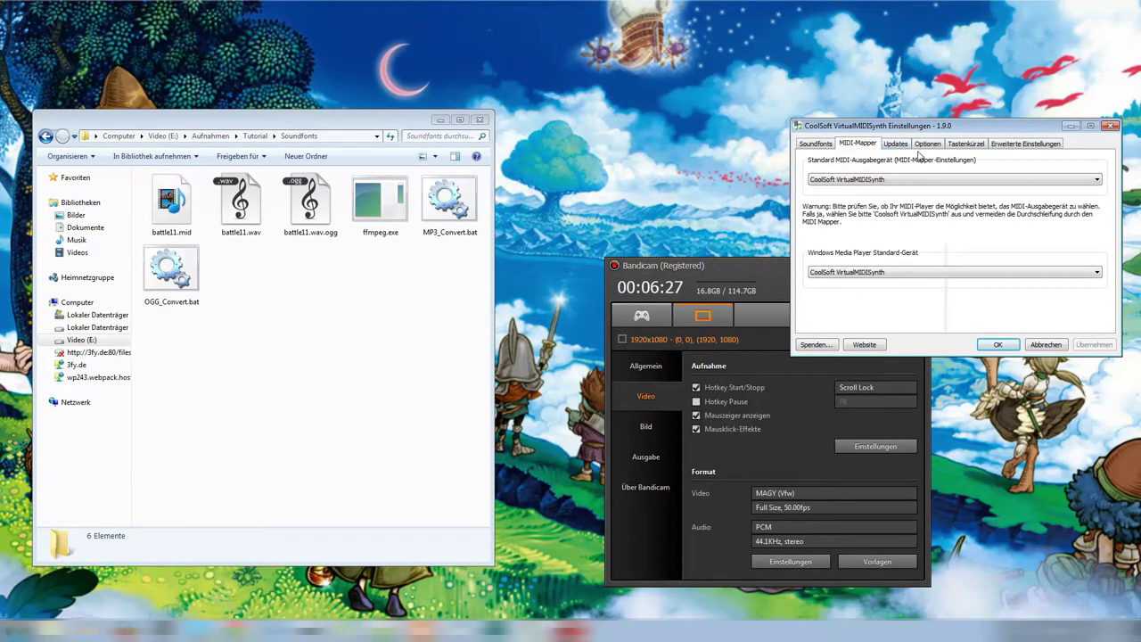
Step: Review the advanced rendering settings of VirtualMIDISynth and its list of loaded soundfonts
left_click(992, 148)
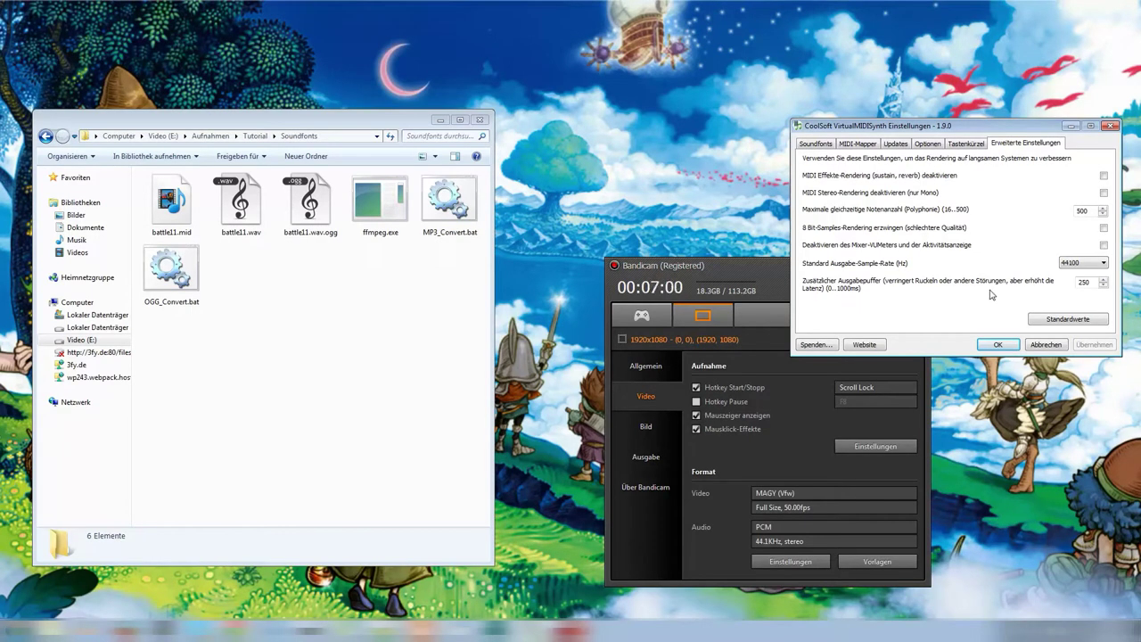
left_click(807, 148)
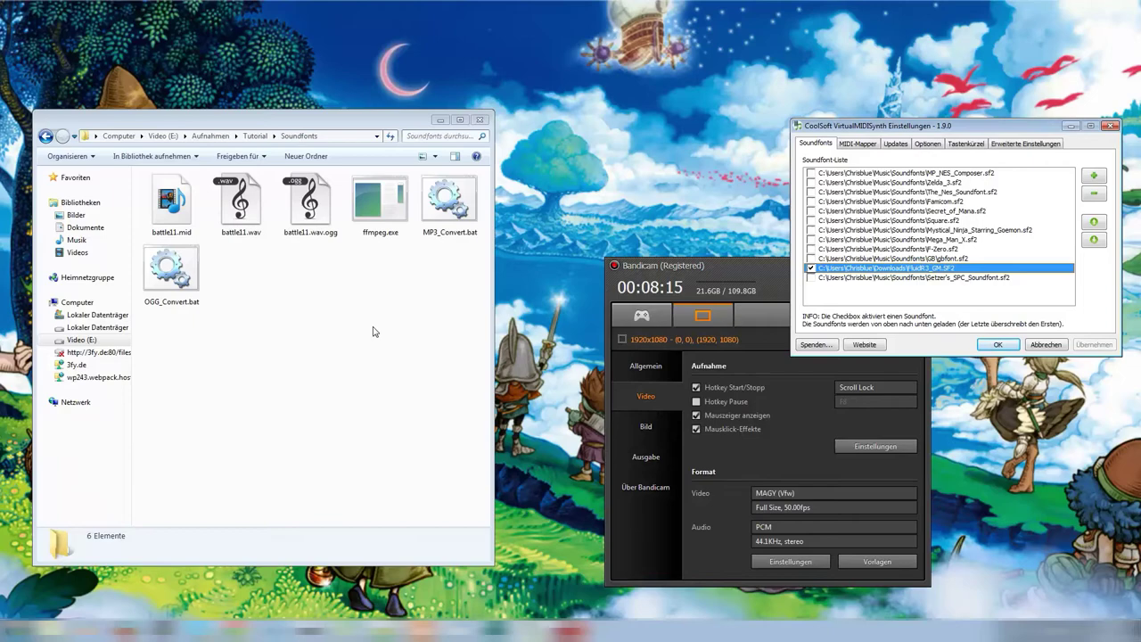
left_click_drag(369, 356, 235, 214)
left_click(345, 315)
left_click_drag(344, 315, 214, 173)
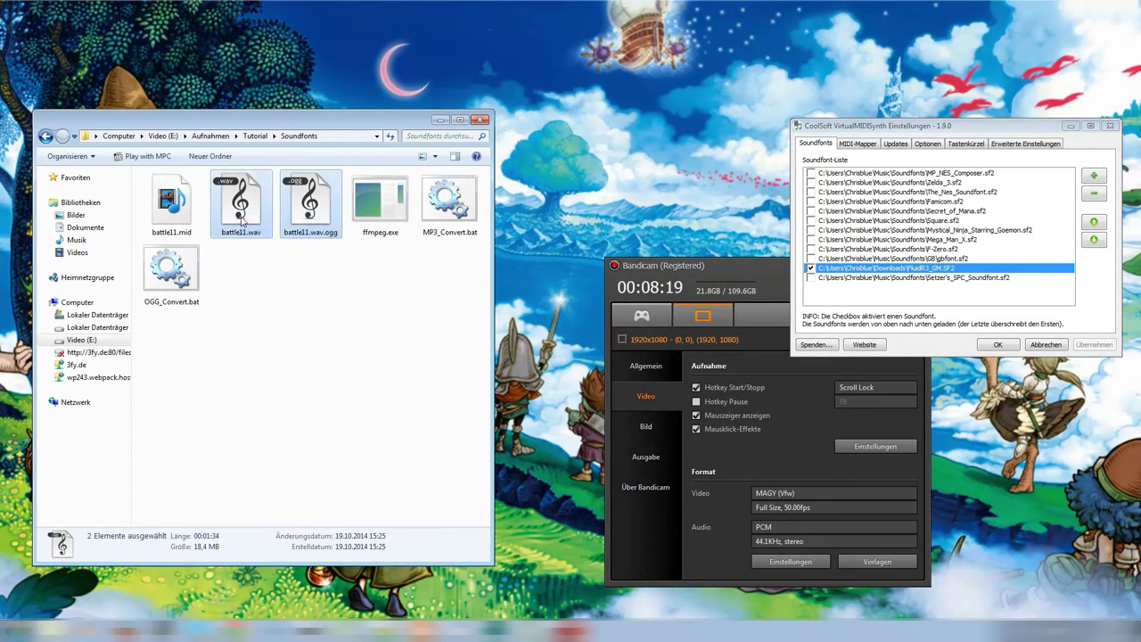
left_click(372, 428)
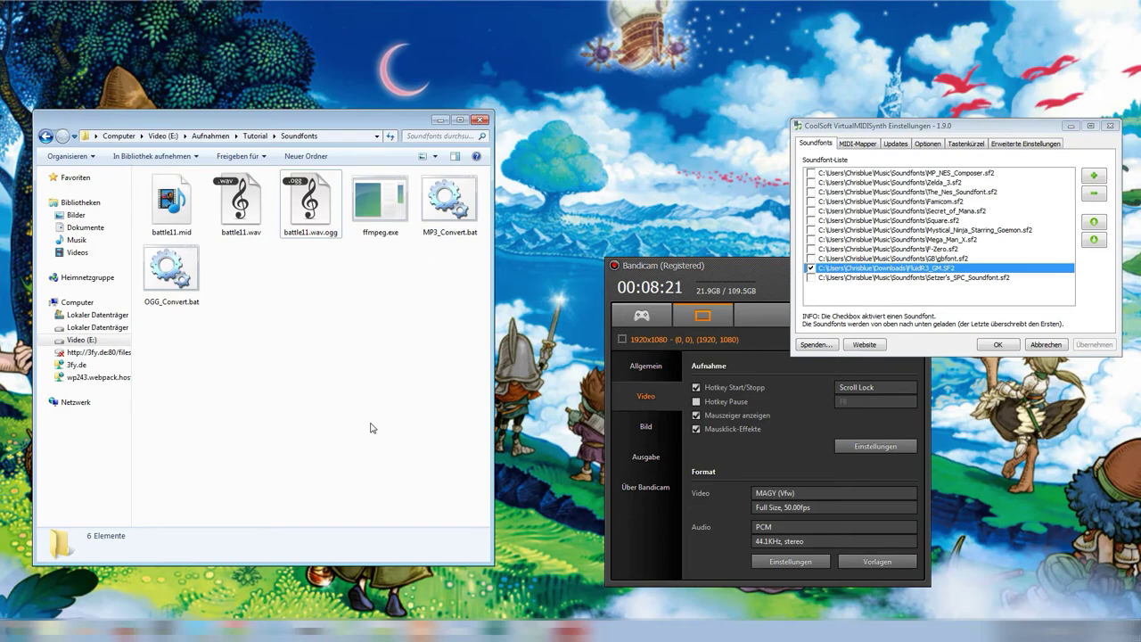